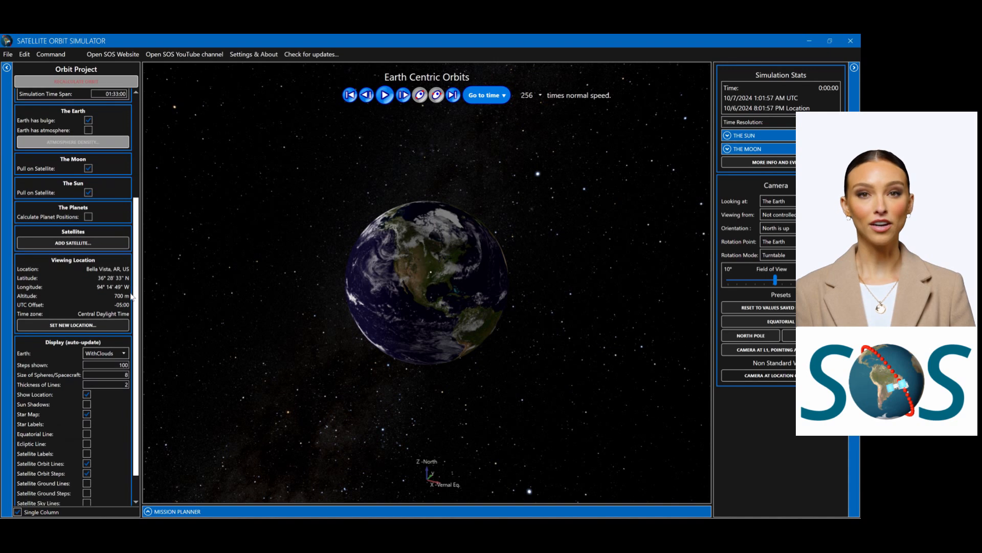
Step: Load the orbit project file Burnout to Orbit from the SOS Projects folder
scroll(131, 295, up, 6)
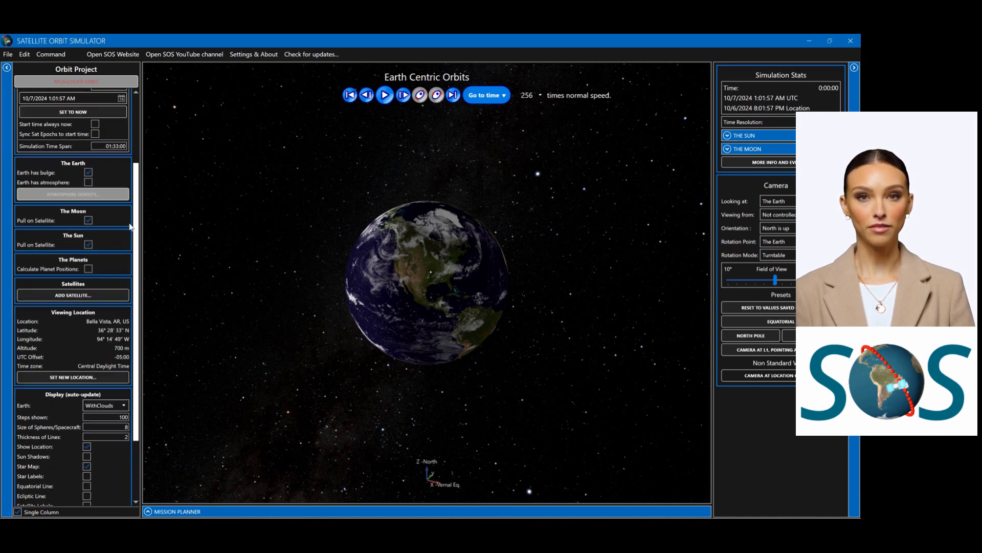
click(101, 129)
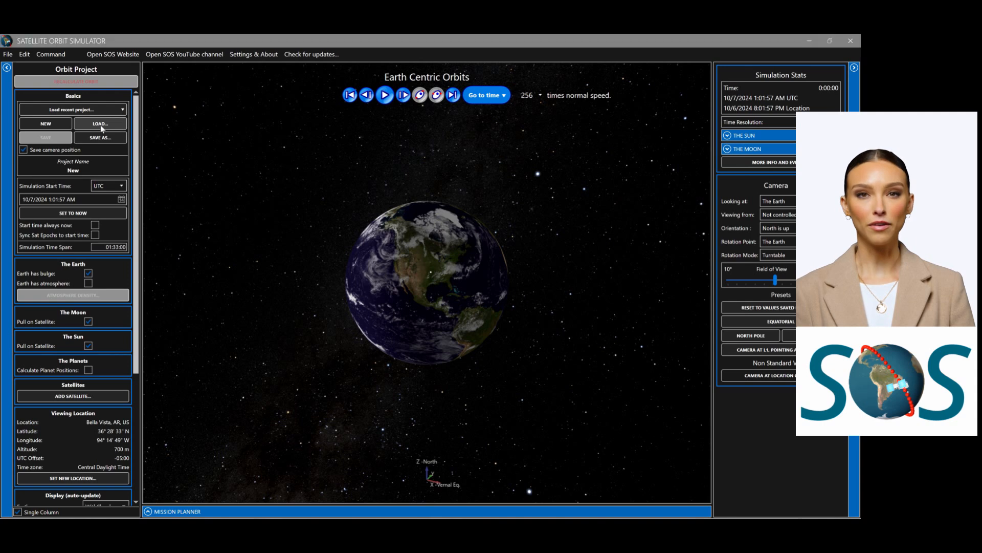
click(176, 214)
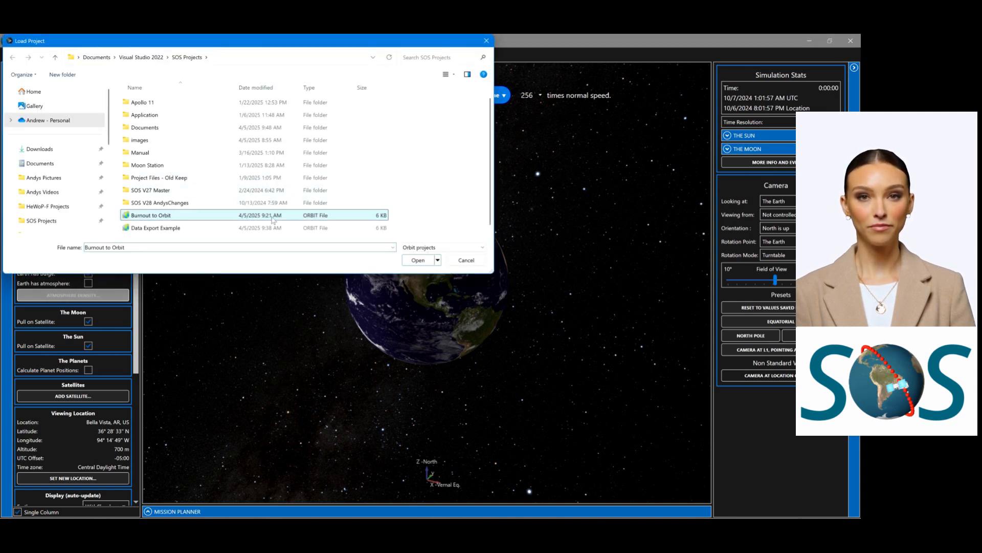
click(410, 258)
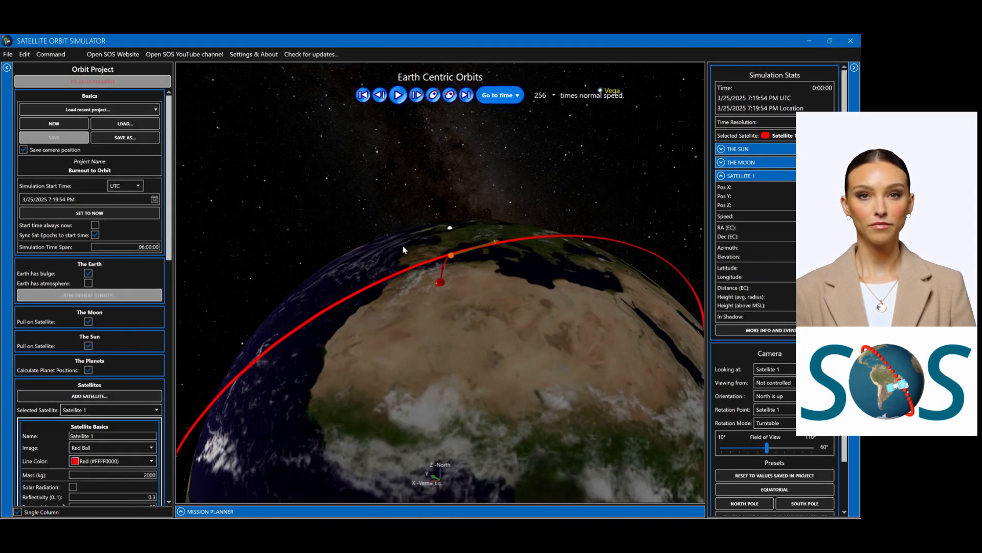
Step: Start setting a new viewing location and pick a point in southern Italy, at Rocchetta Sant'Antonio, on the globe
drag(173, 228, 170, 429)
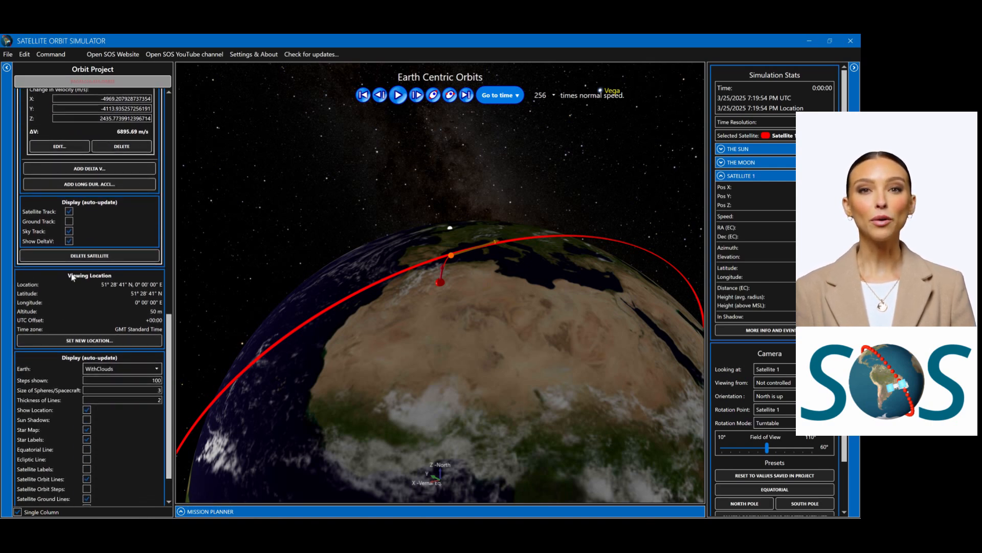
click(87, 341)
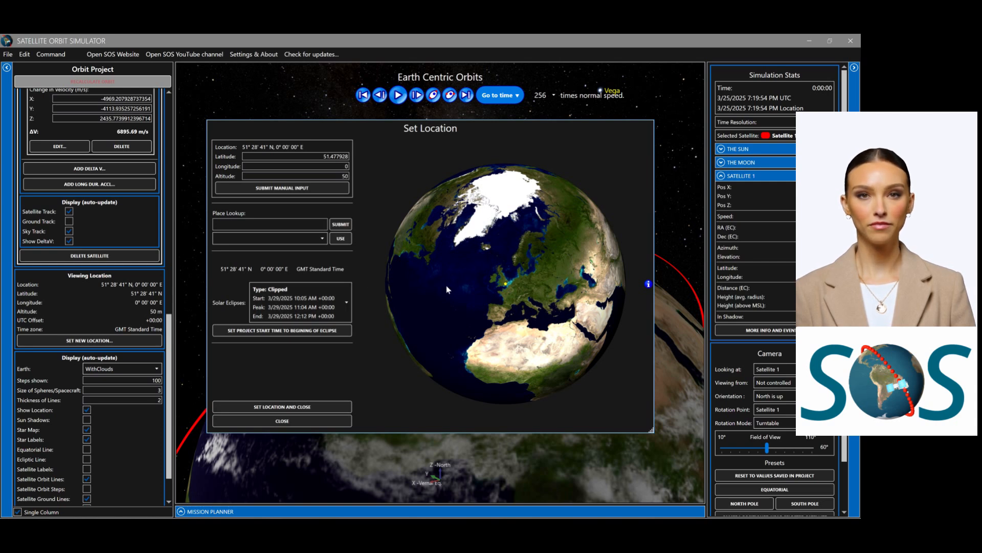
drag(447, 286, 434, 266)
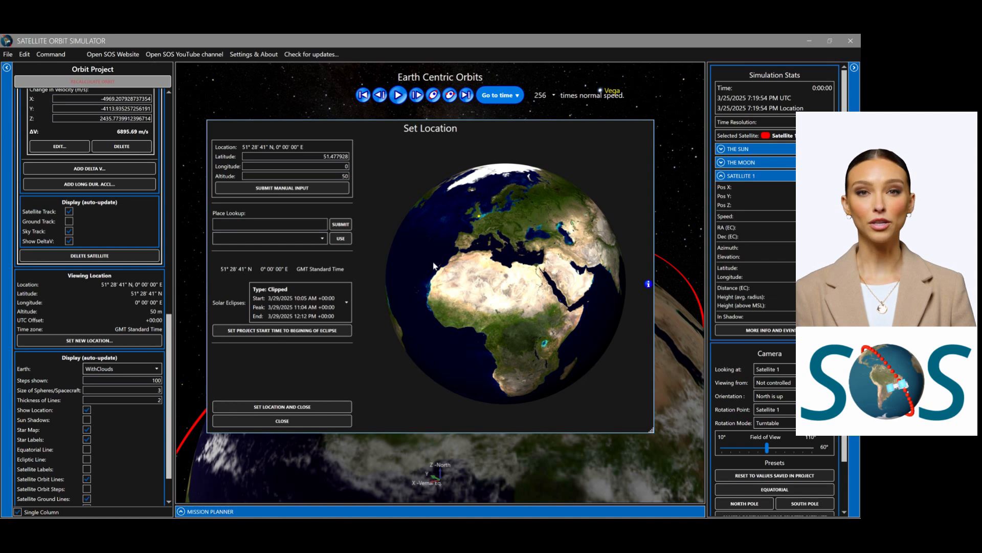
scroll(434, 266, up, 3)
scroll(434, 266, up, 2)
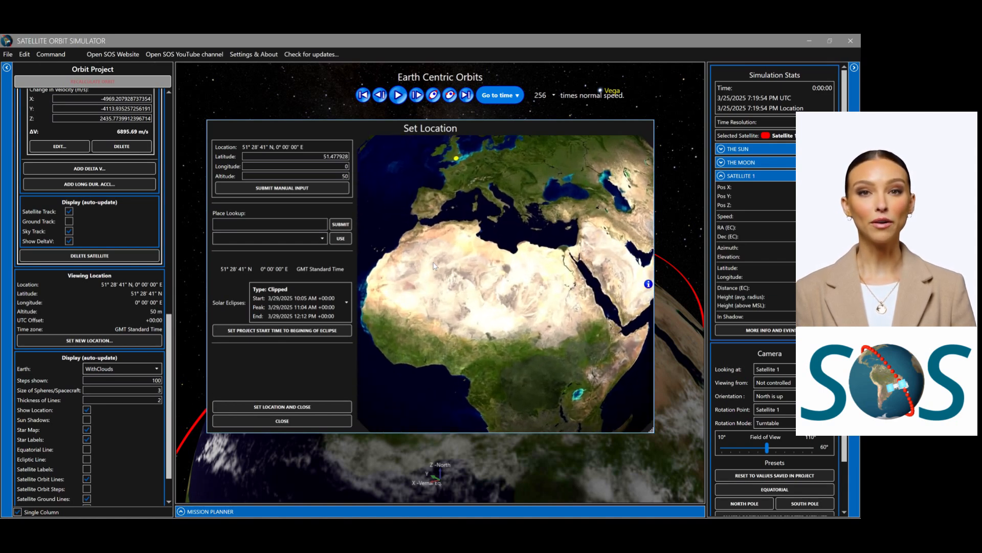
click(501, 205)
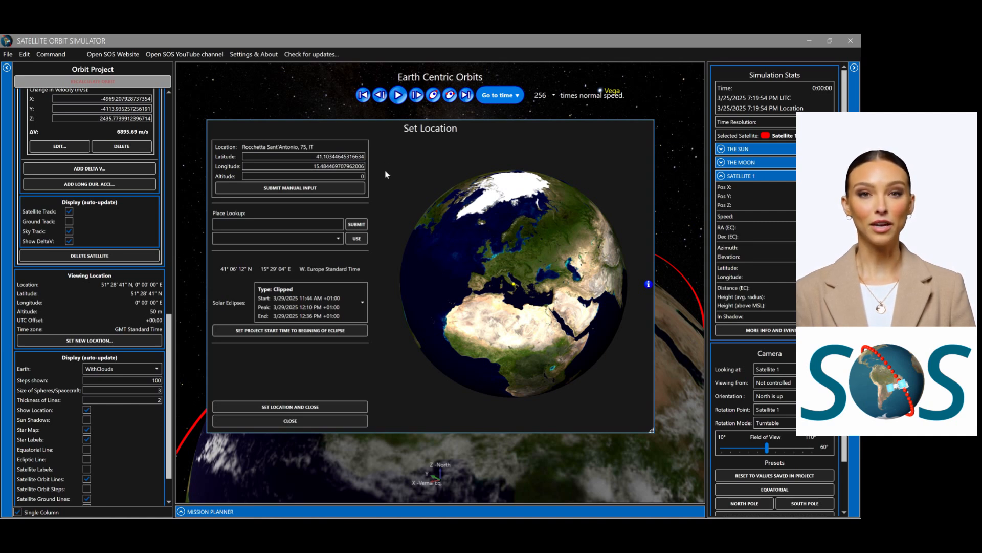
Step: Enter an altitude of 300 for the picked point and set it as the project's viewing location
text(300)
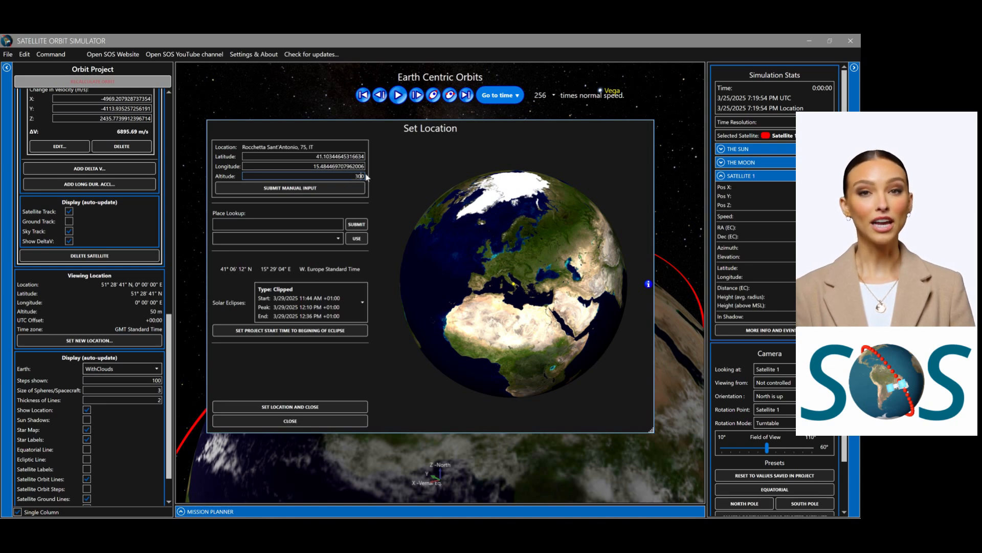
key(Tab)
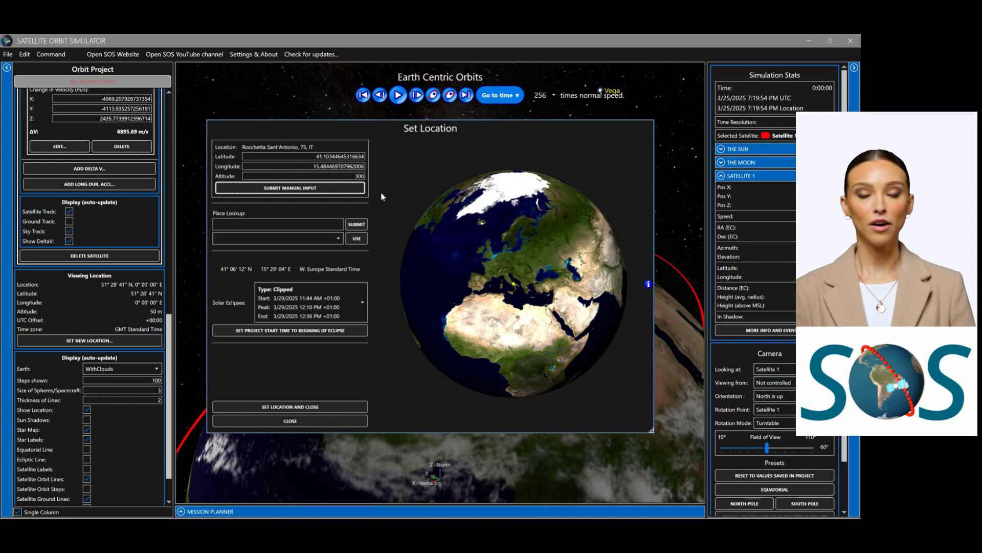
click(286, 407)
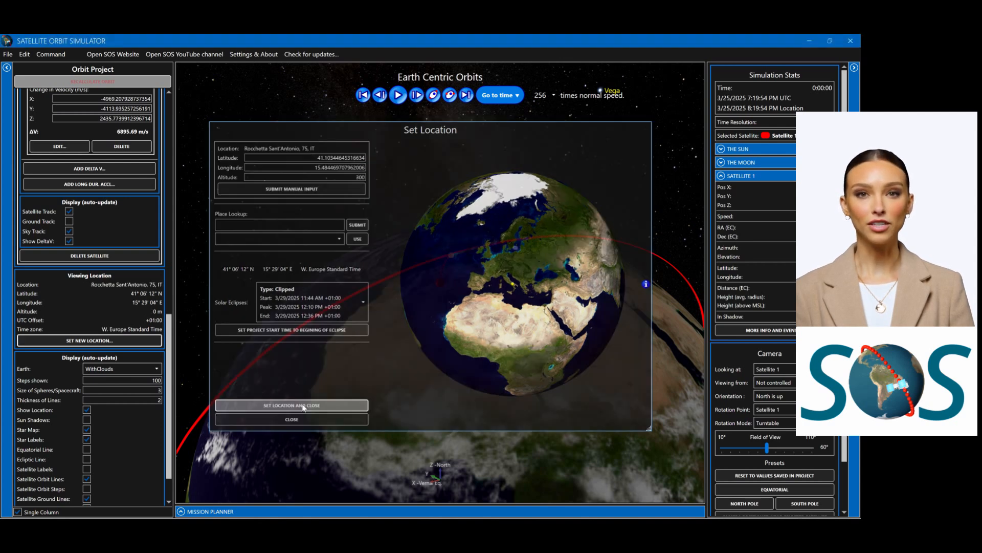
drag(554, 232, 531, 210)
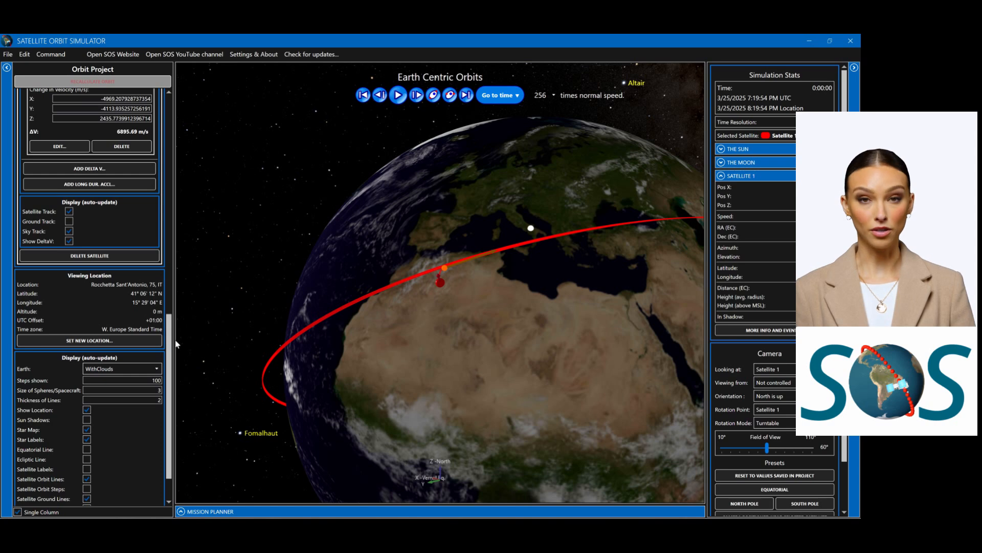
Step: Open the simulation data export and set its end time to 02:00:00
click(45, 56)
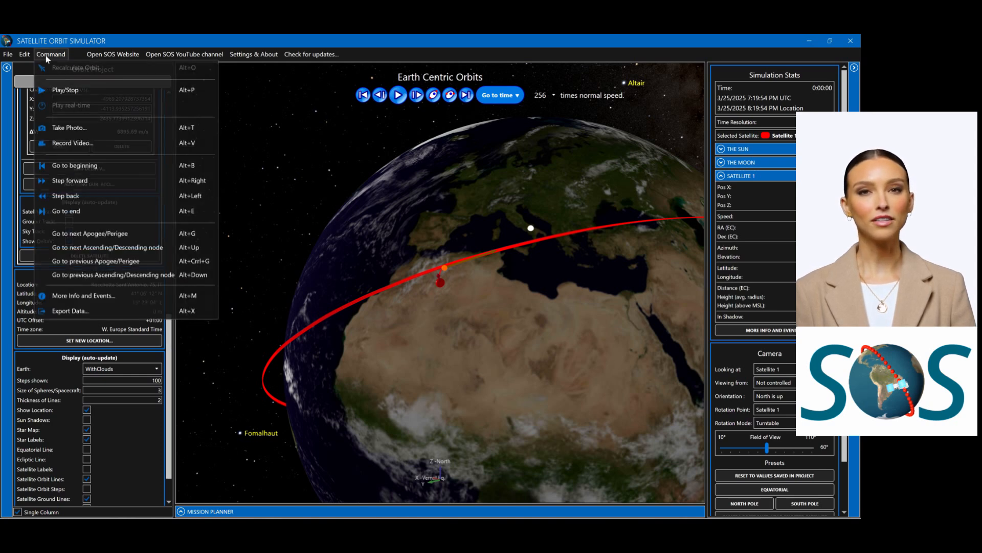
click(84, 312)
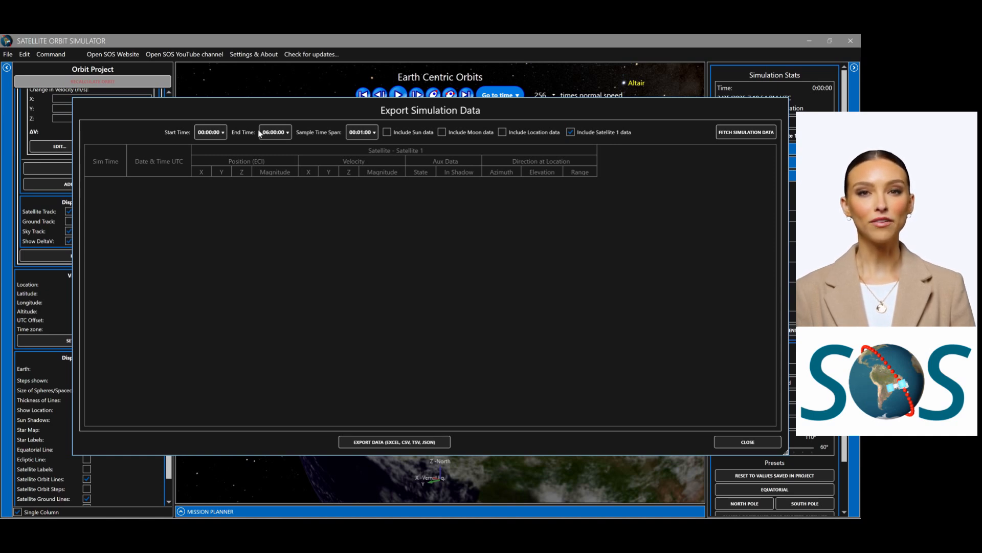
click(287, 134)
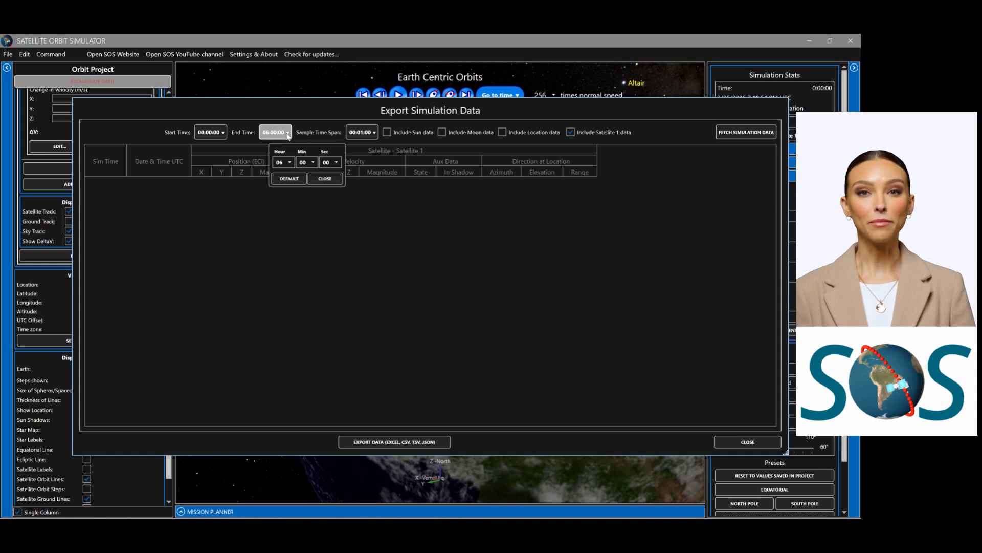
click(289, 162)
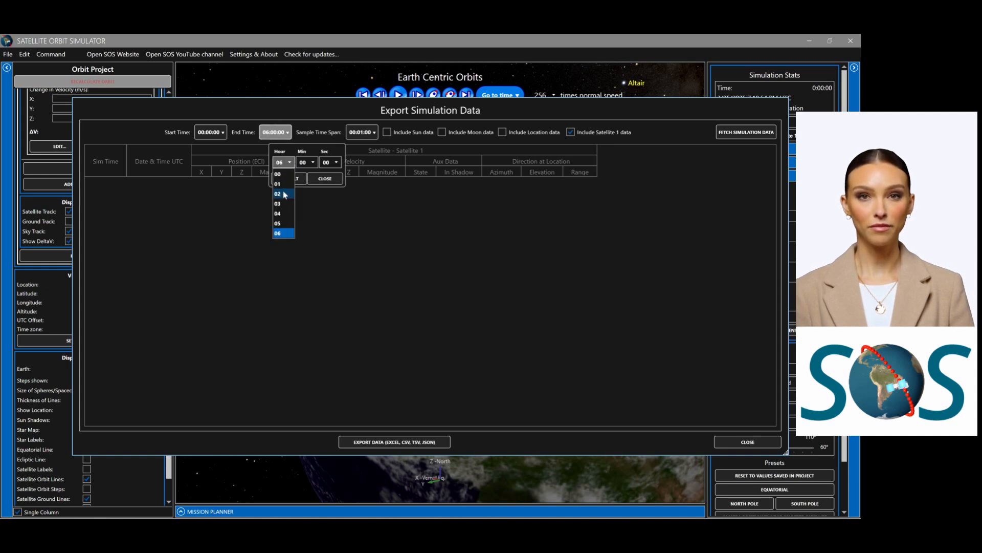
click(282, 193)
click(314, 179)
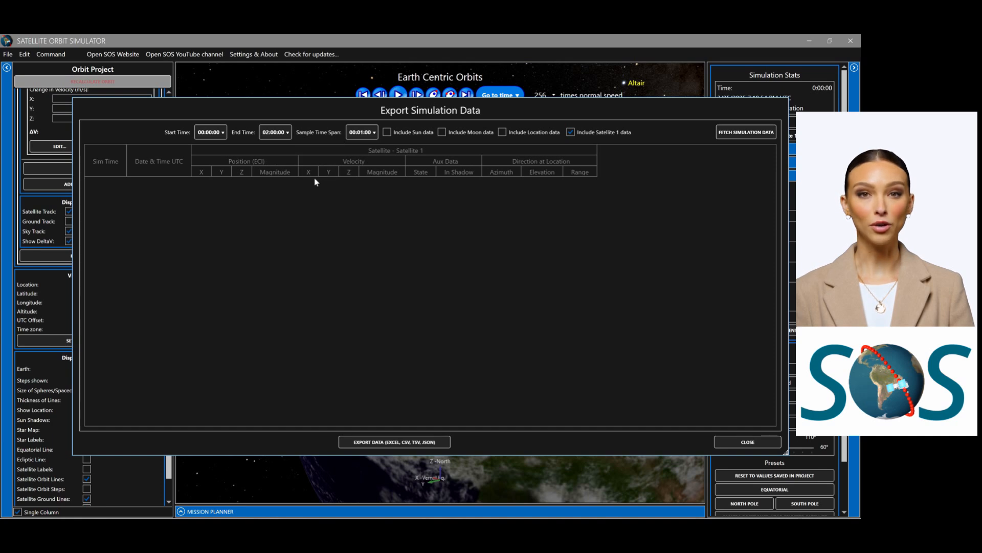
Step: Look at the sample time span settings and try switching the Moon, Location and Satellite 1 data options
click(375, 134)
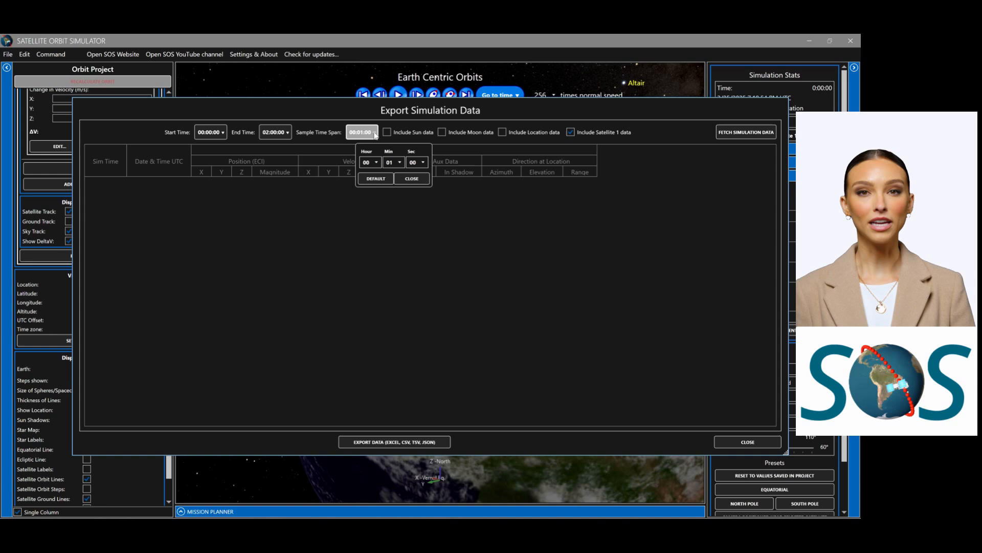
click(412, 178)
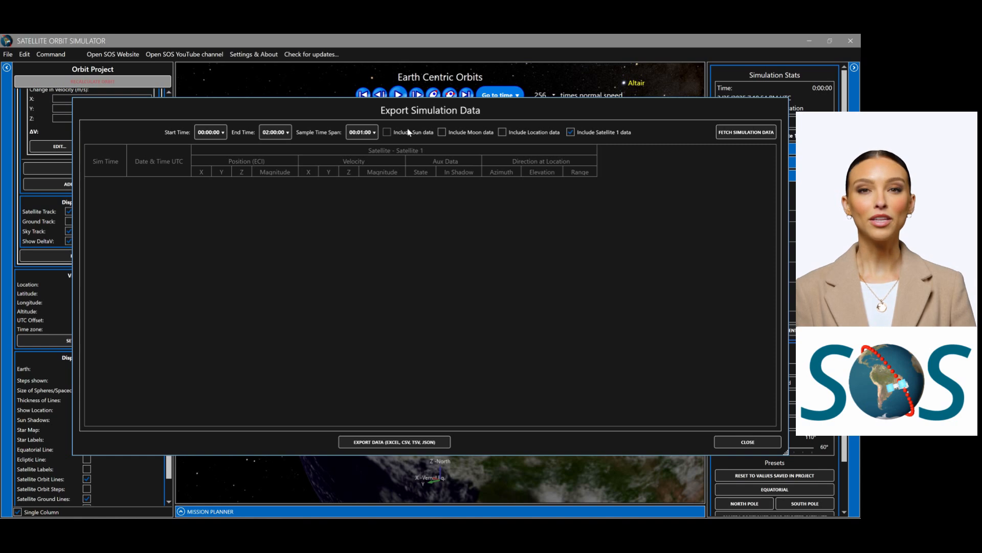
click(442, 132)
click(441, 132)
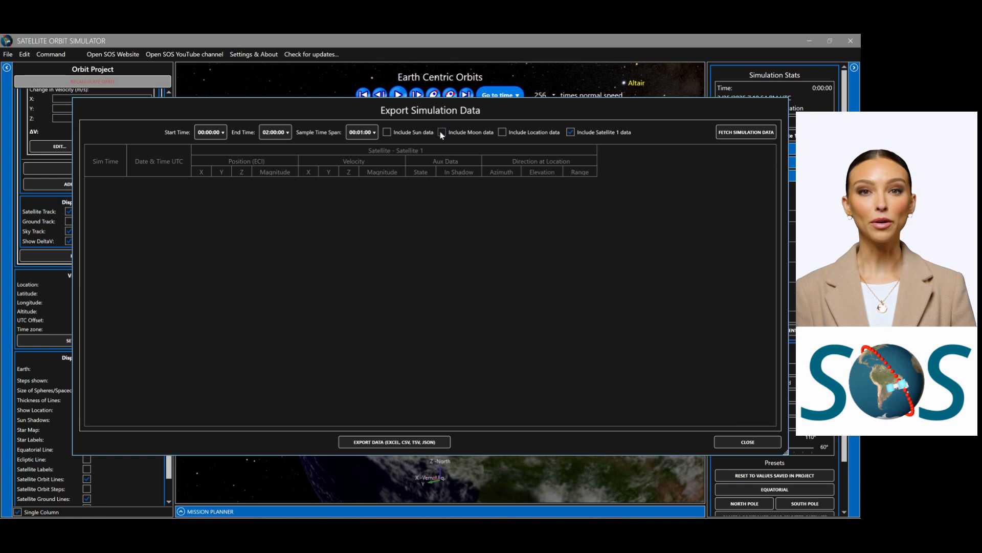
click(502, 133)
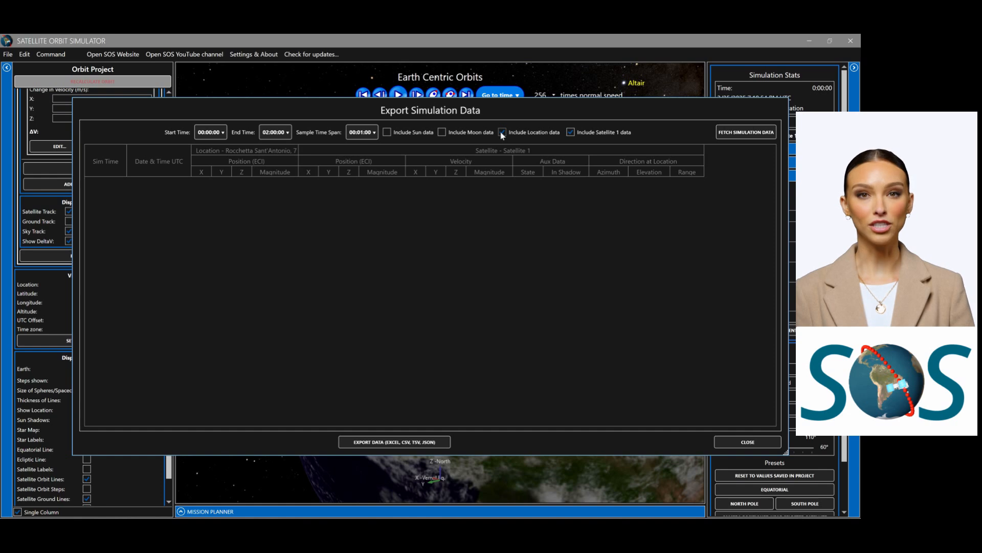
click(502, 133)
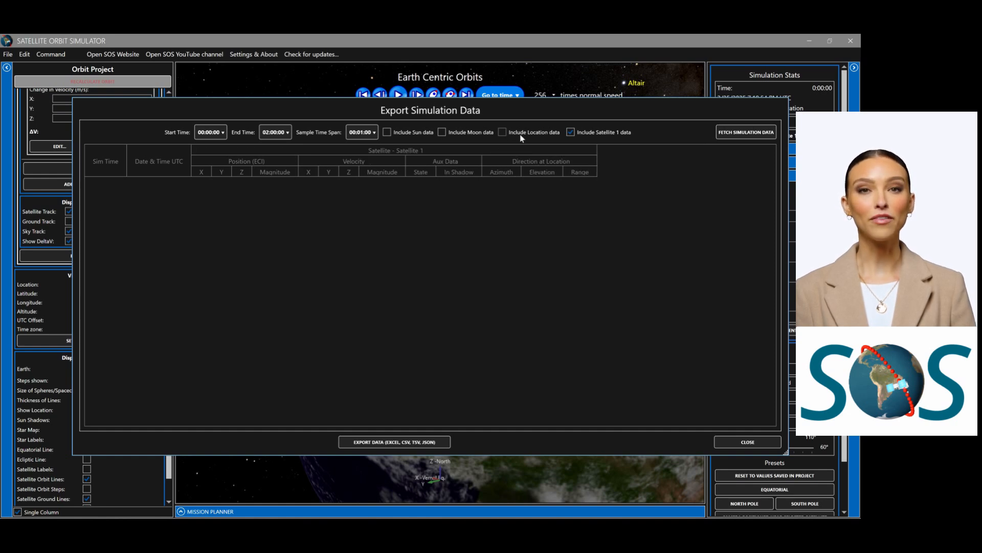
click(570, 135)
click(570, 135)
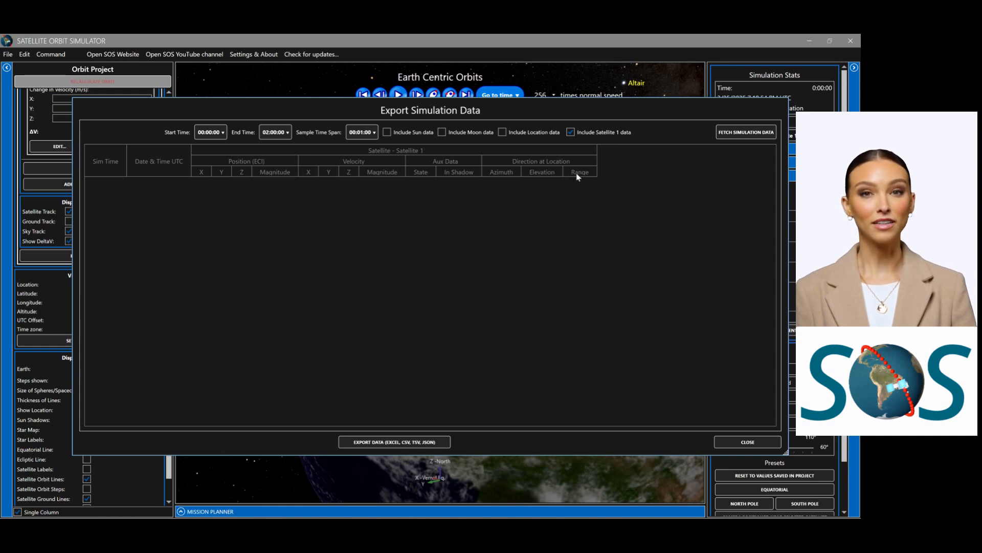
Step: Fetch the simulation data and examine the elevation and range values where each satellite pass over the location begins and ends
click(729, 133)
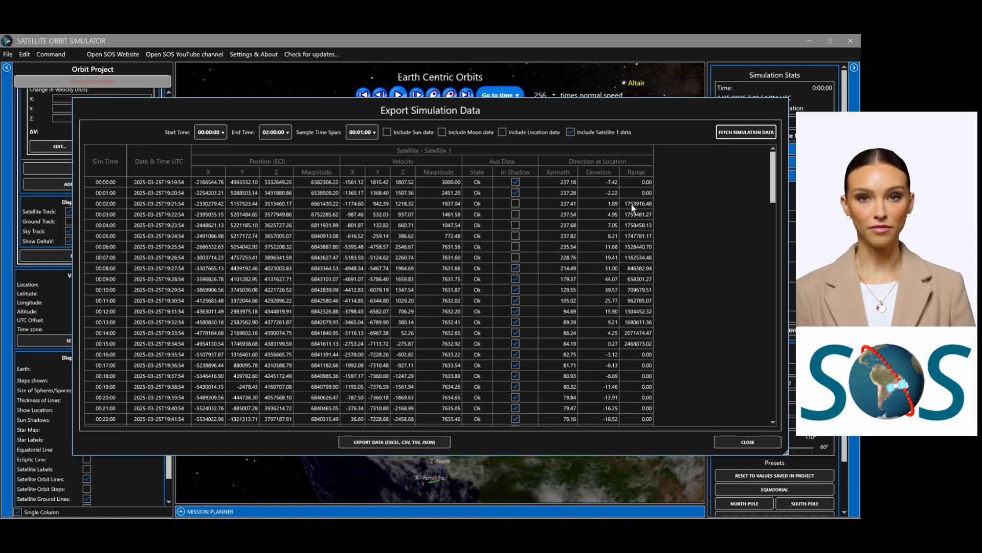
click(598, 206)
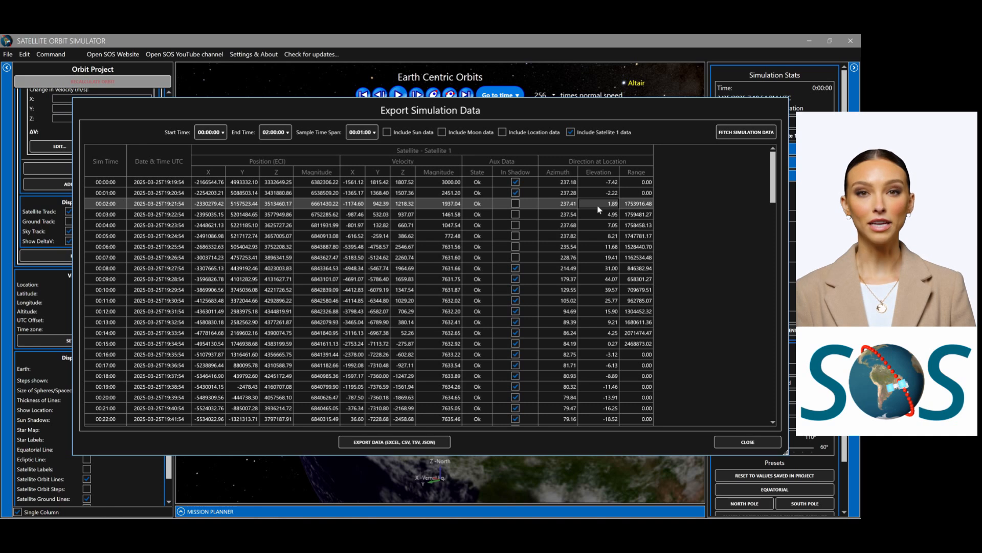
click(587, 347)
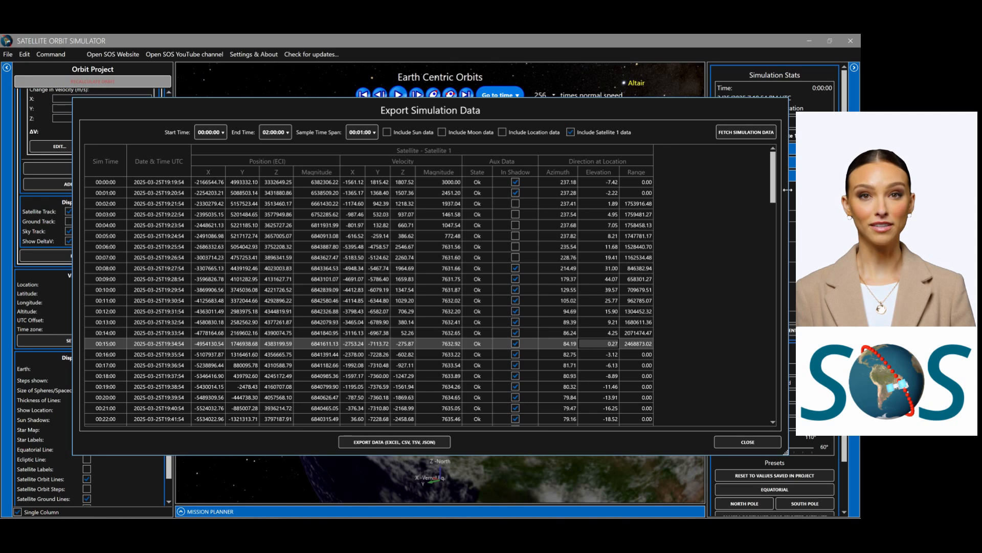
drag(774, 185, 786, 410)
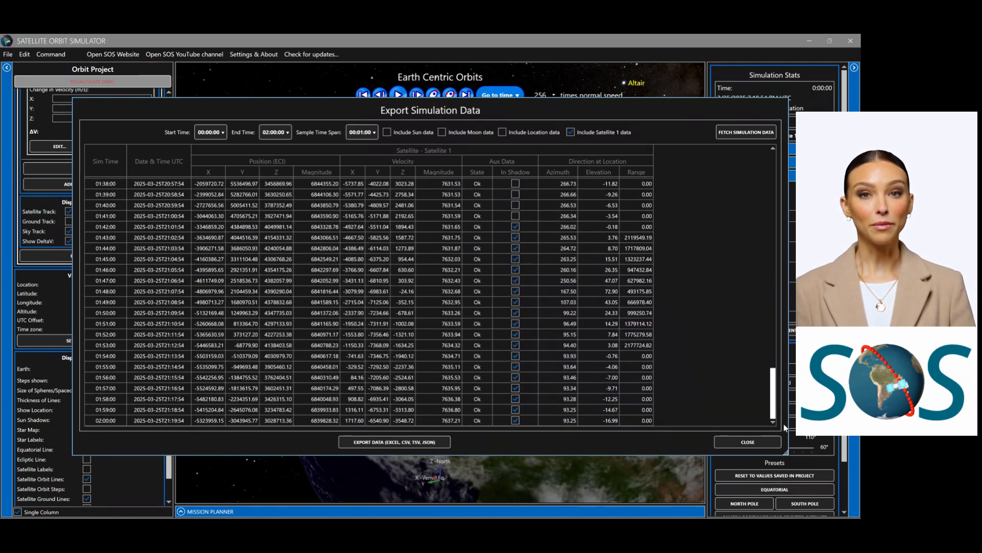
click(593, 240)
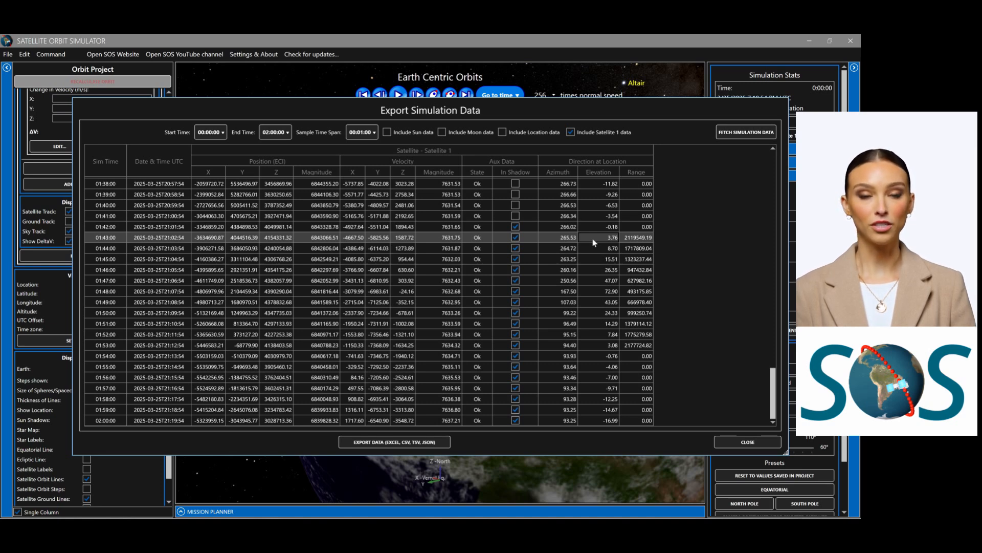
click(593, 346)
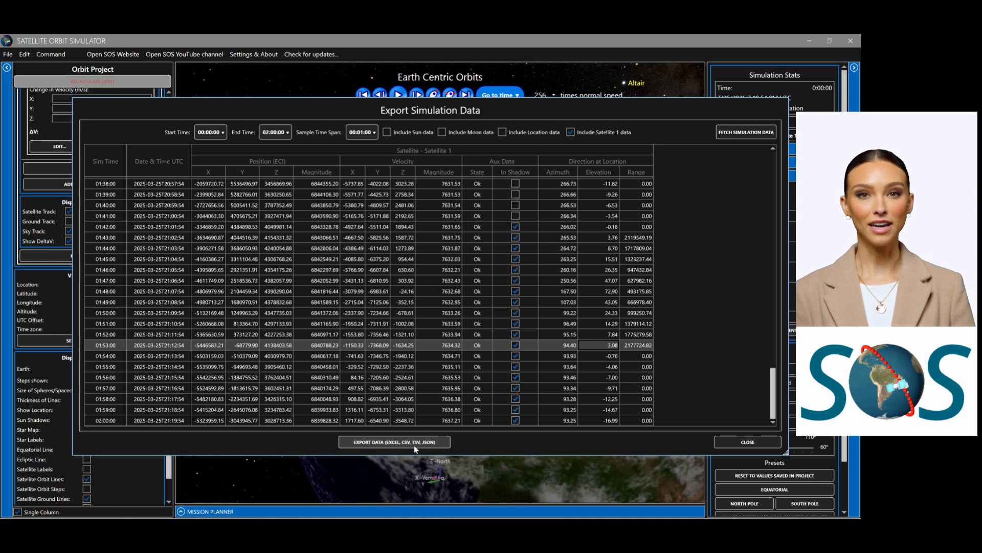
Step: Export the data to SOS Export files as SOS Simulation Data in Excel 2007 to 2010 format, and open the file in Excel
click(443, 443)
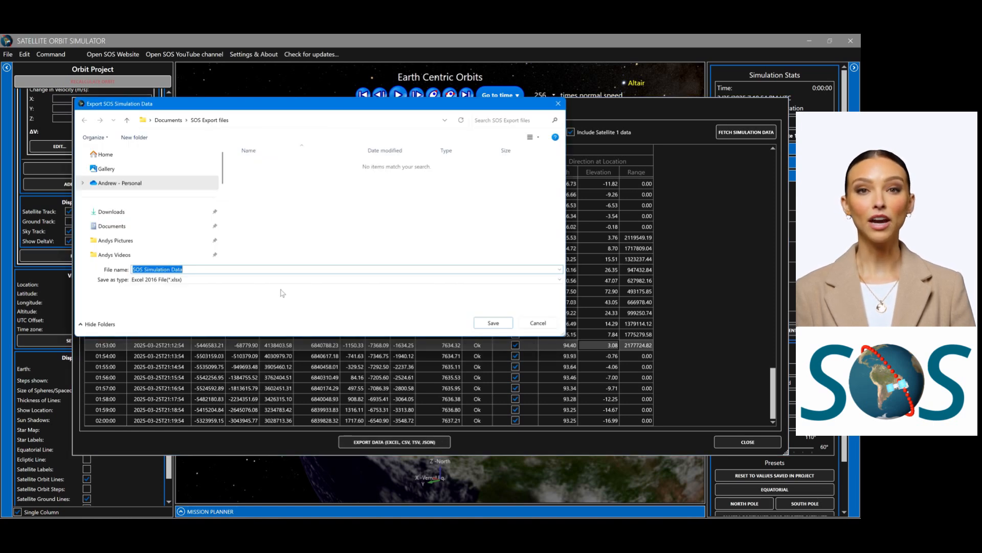
click(555, 283)
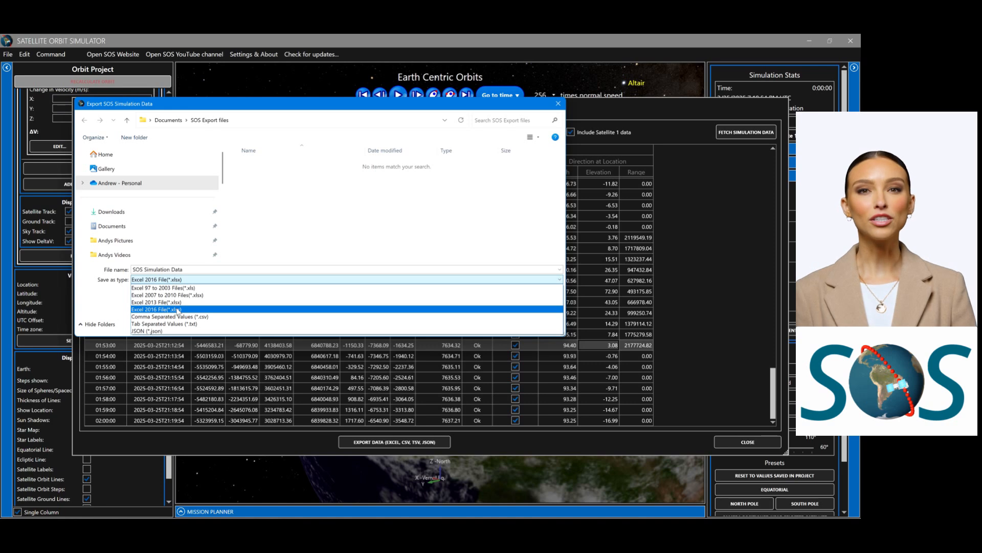
click(176, 297)
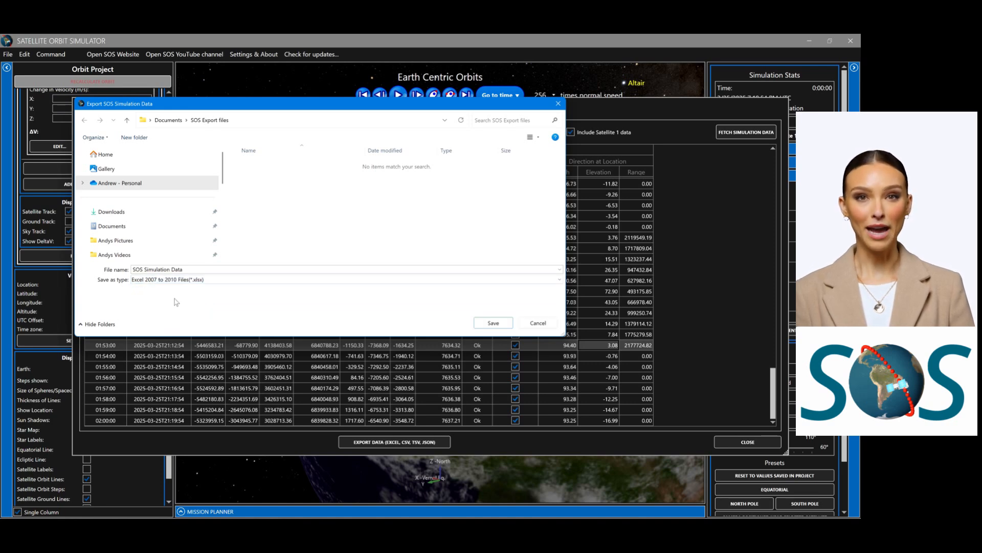
click(490, 323)
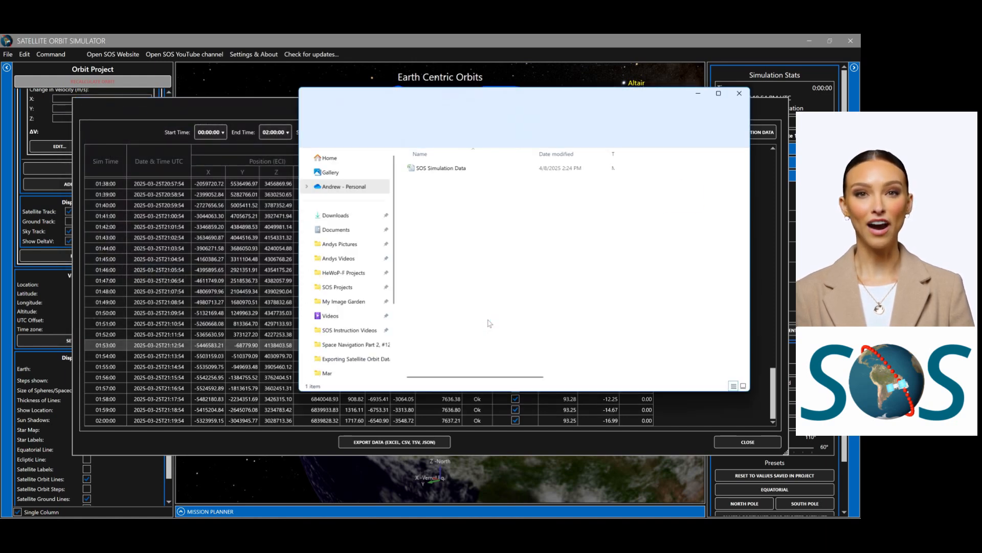
click(447, 169)
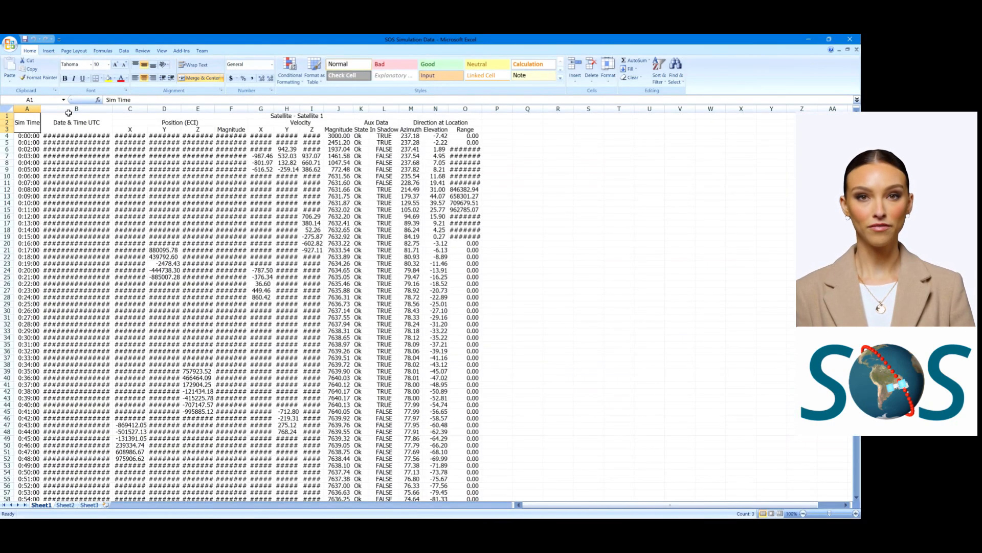
Step: Fit all column widths to their contents in the exported sheet and look through the rows to the 2:00:00 entry
click(7, 109)
double_click(113, 109)
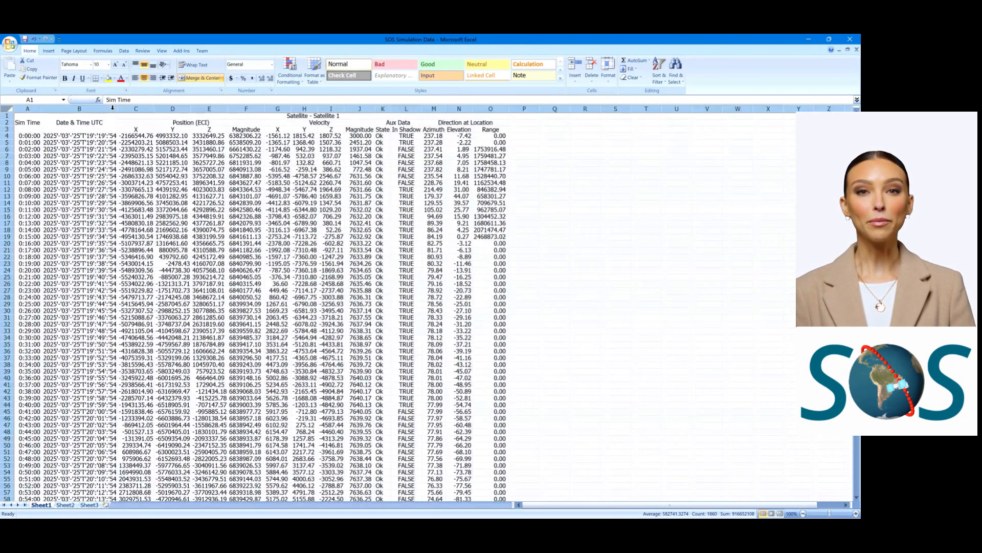
scroll(345, 236, down, 20)
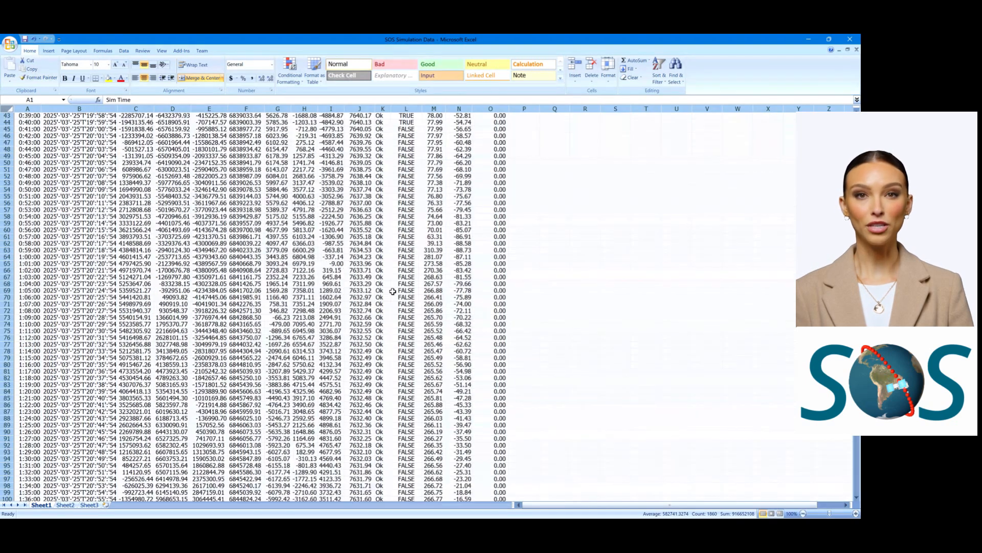
scroll(393, 291, down, 11)
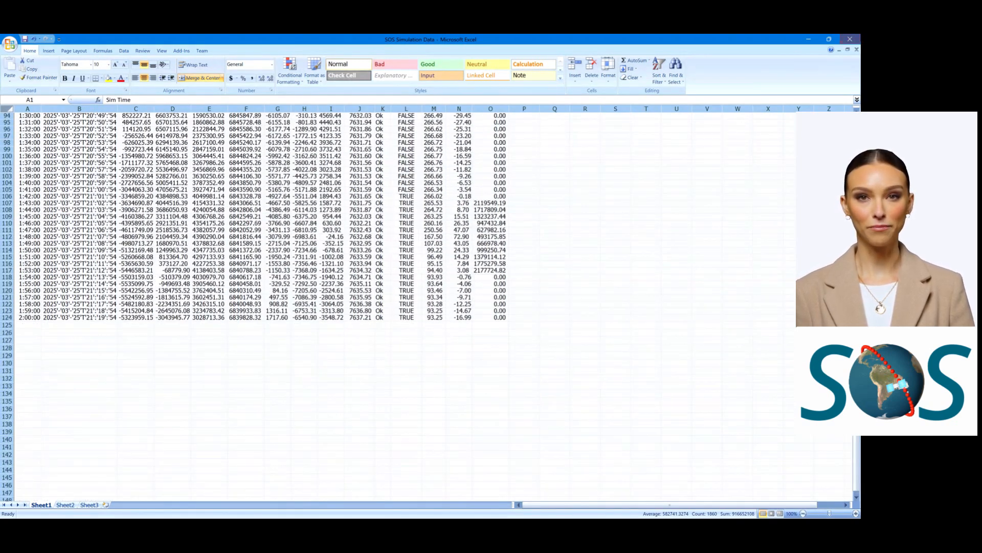
Step: Close the SOS Simulation Data workbook without saving the changes
click(858, 38)
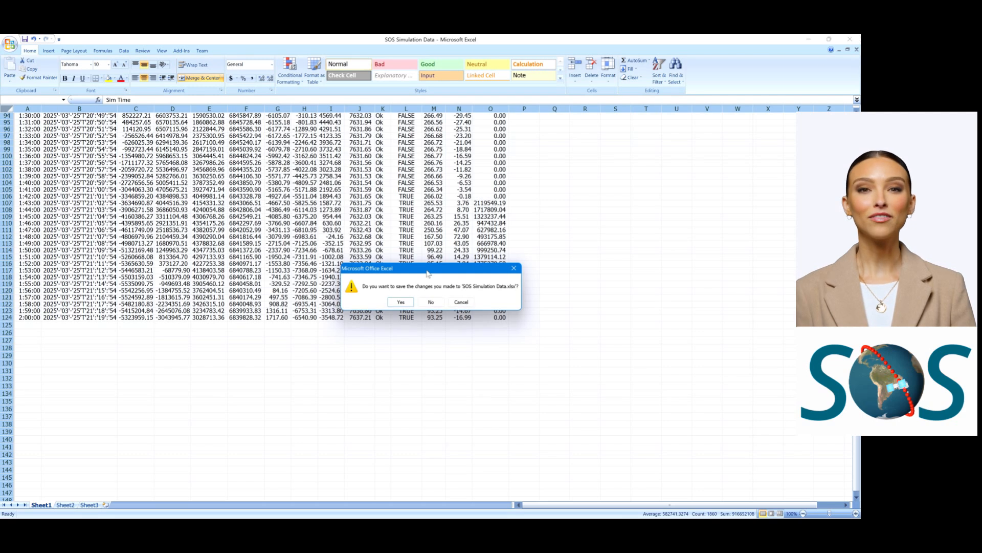
click(438, 305)
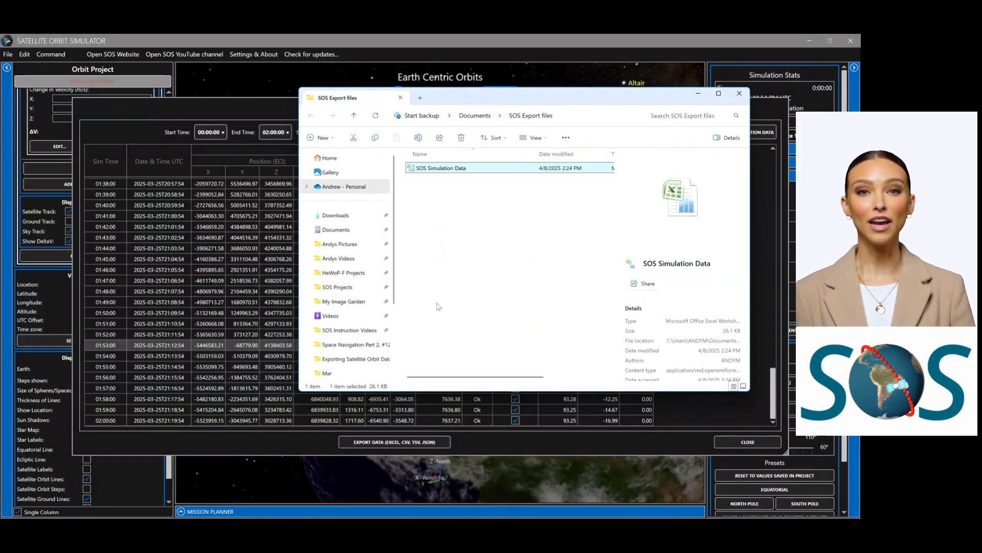
Step: Delete the SOS Simulation Data file from the SOS Export files folder, and close the folder and the simulation data export
key(Delete)
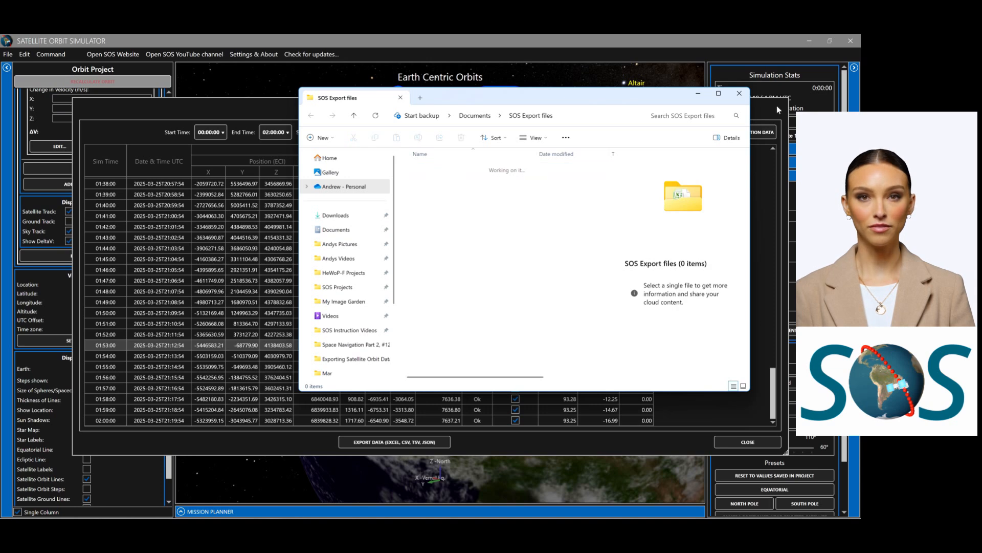
click(740, 93)
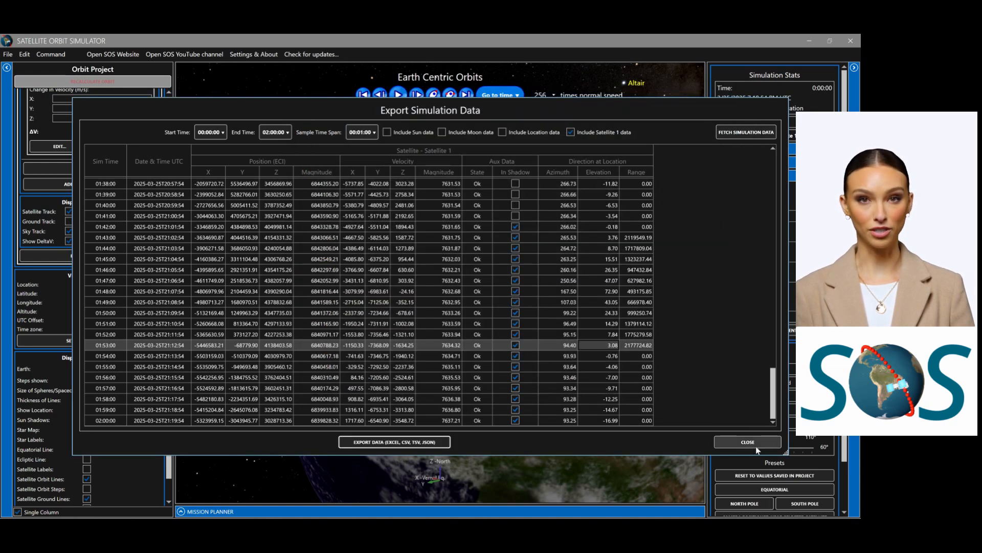
click(755, 443)
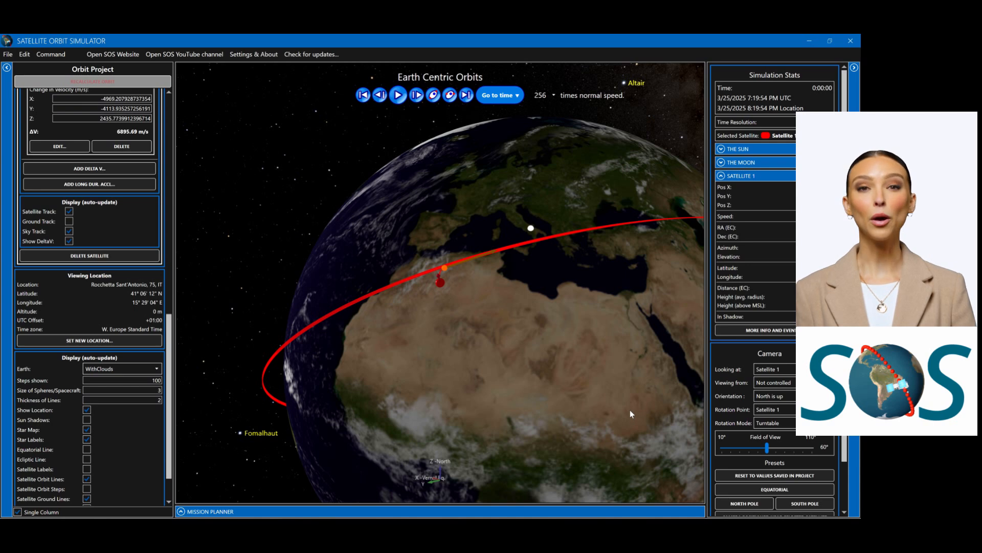